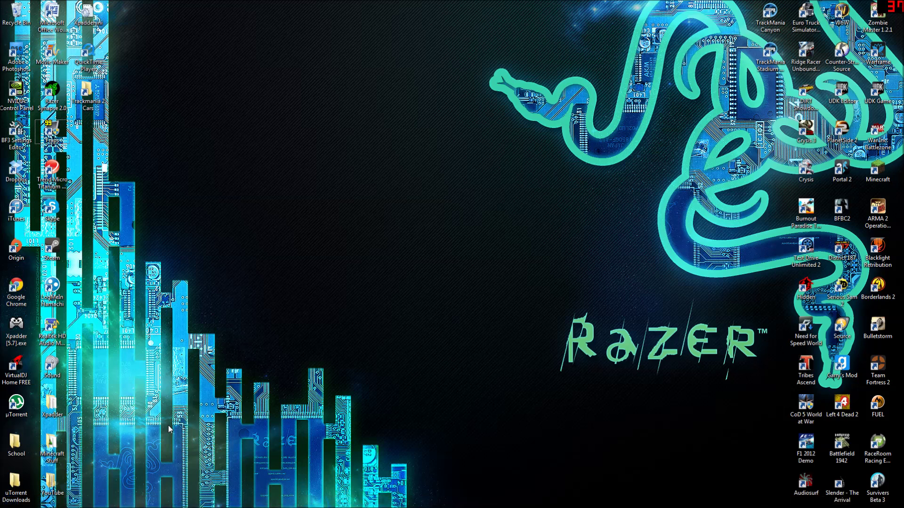
# Launch Chrome from the taskbar so it loads the Google home page.
pyautogui.click(770, 18)
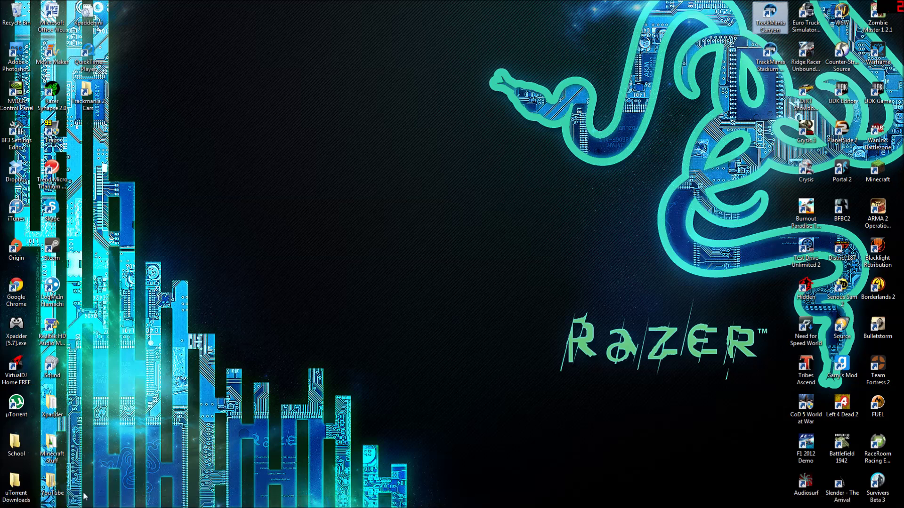
pyautogui.click(80, 503)
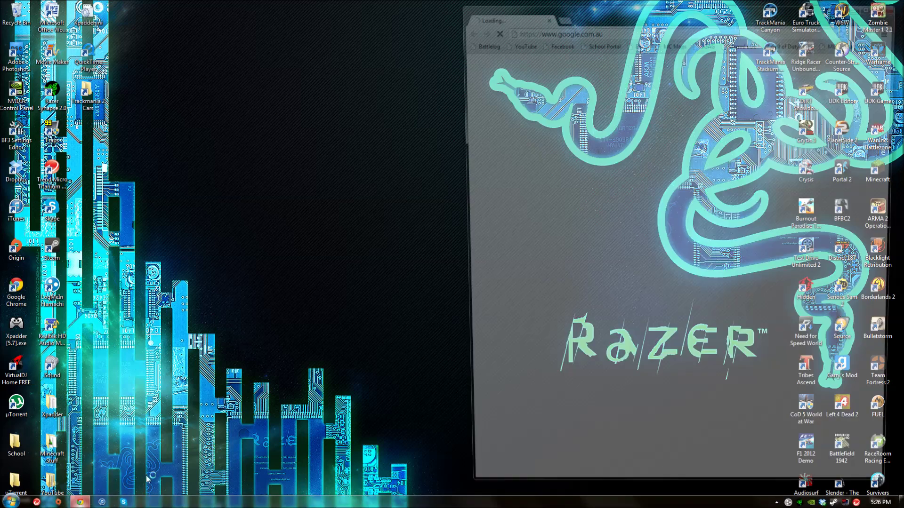
# Maximize Chrome and go to maniapark.com.
pyautogui.press('super+Left')
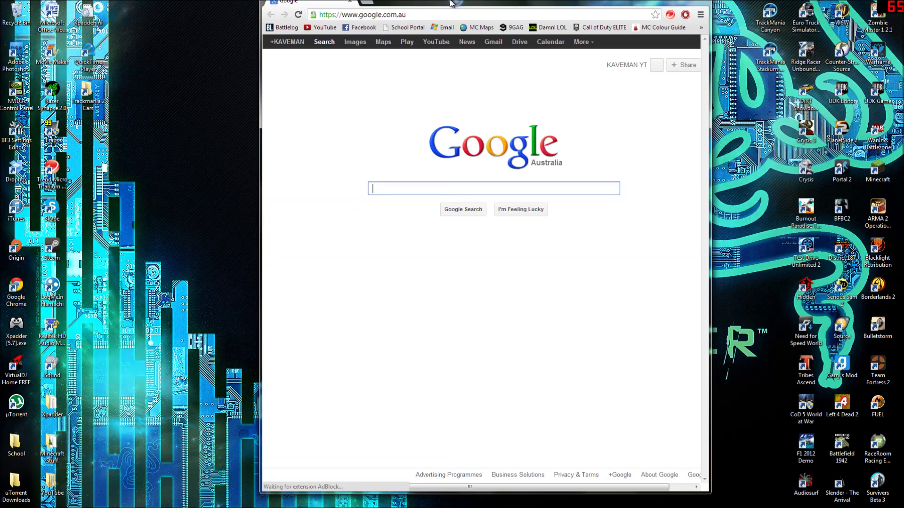
pyautogui.press('super+Up')
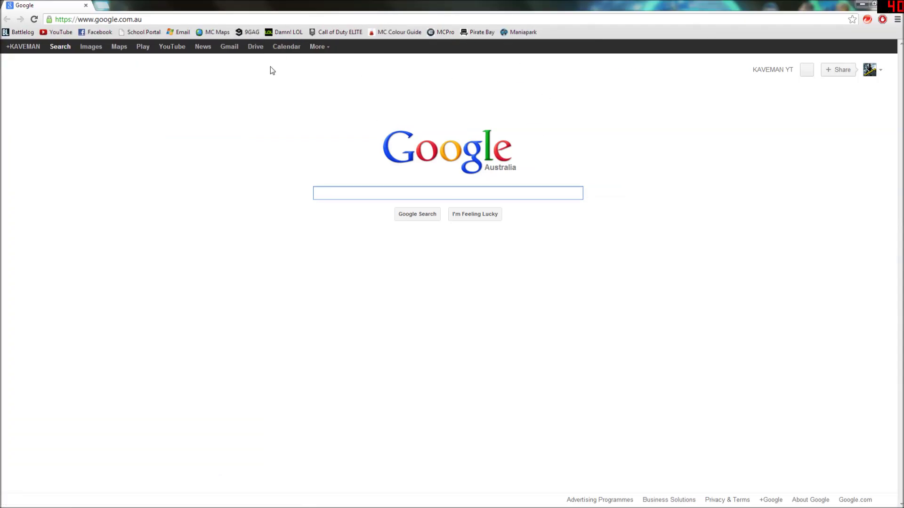
pyautogui.click(523, 32)
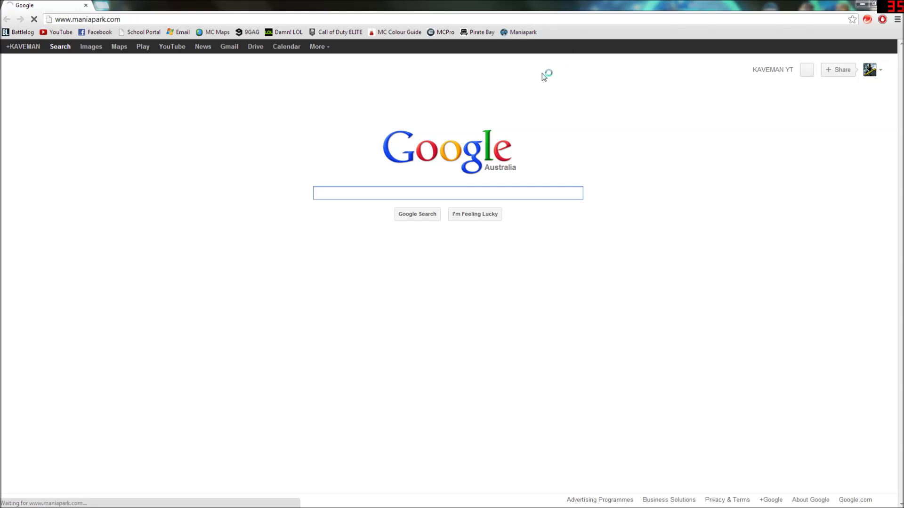
pyautogui.scroll(-3, 342, 250)
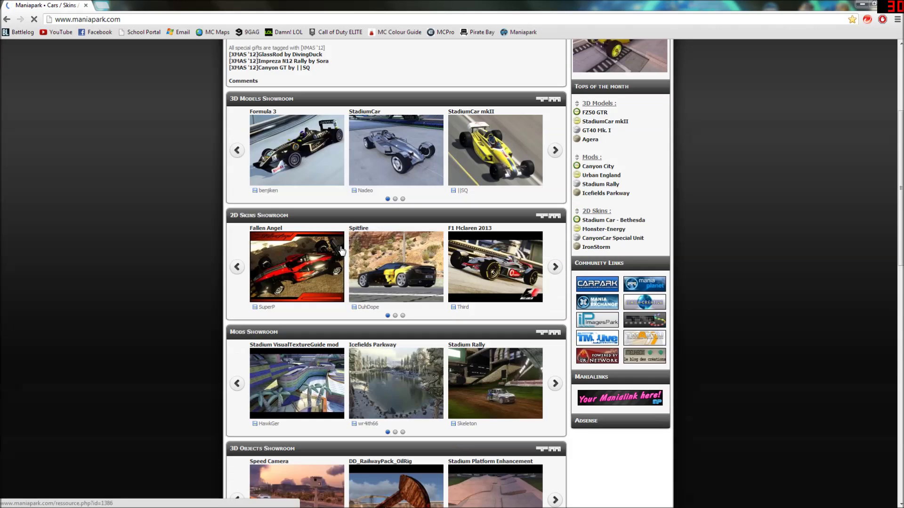
pyautogui.scroll(3, 341, 251)
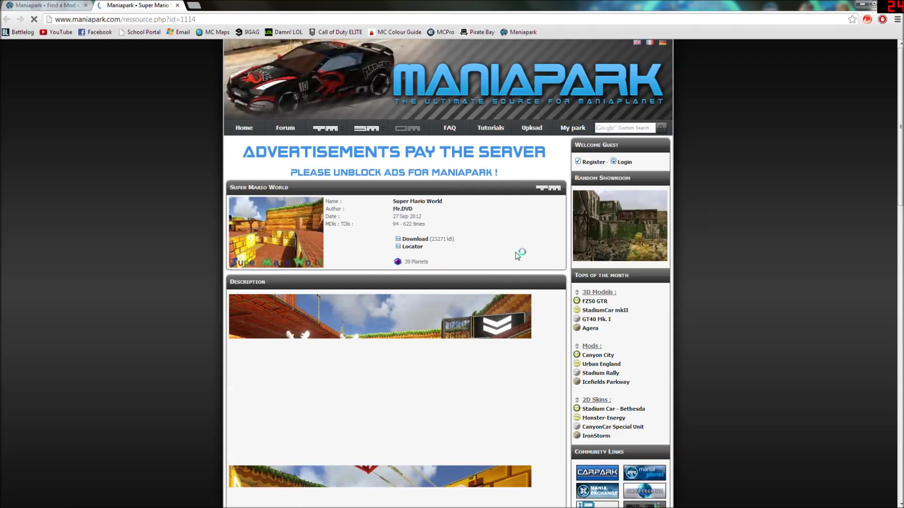
# Open the Urban England mod page and start its download.
pyautogui.click(177, 5)
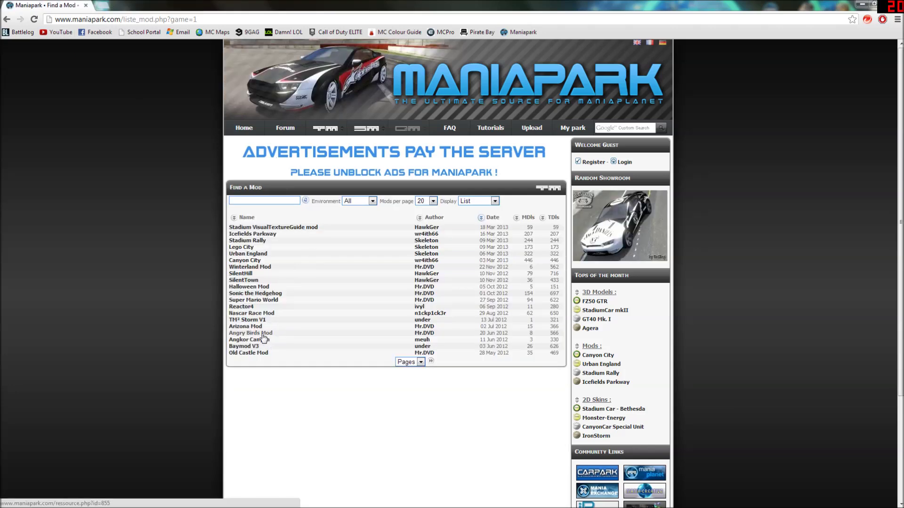
pyautogui.middleClick(246, 255)
pyautogui.click(134, 6)
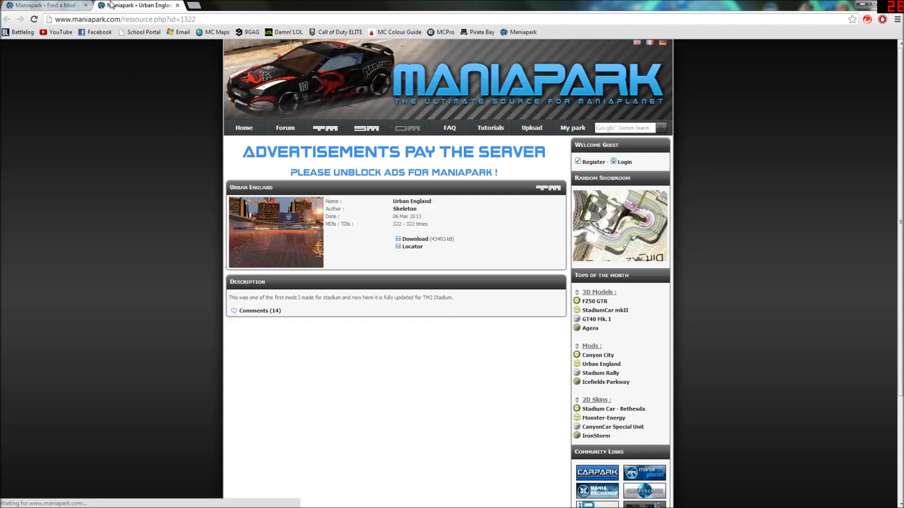
pyautogui.click(416, 239)
pyautogui.click(458, 242)
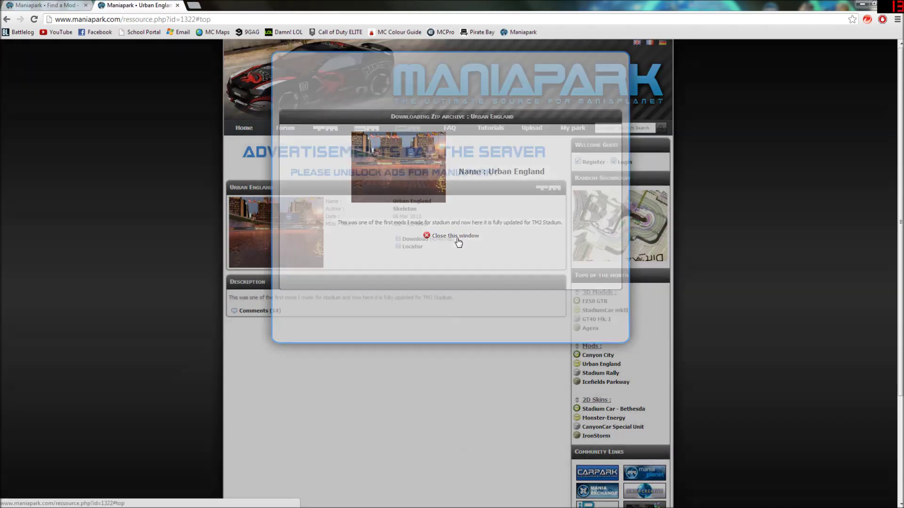
pyautogui.middleClick(140, 4)
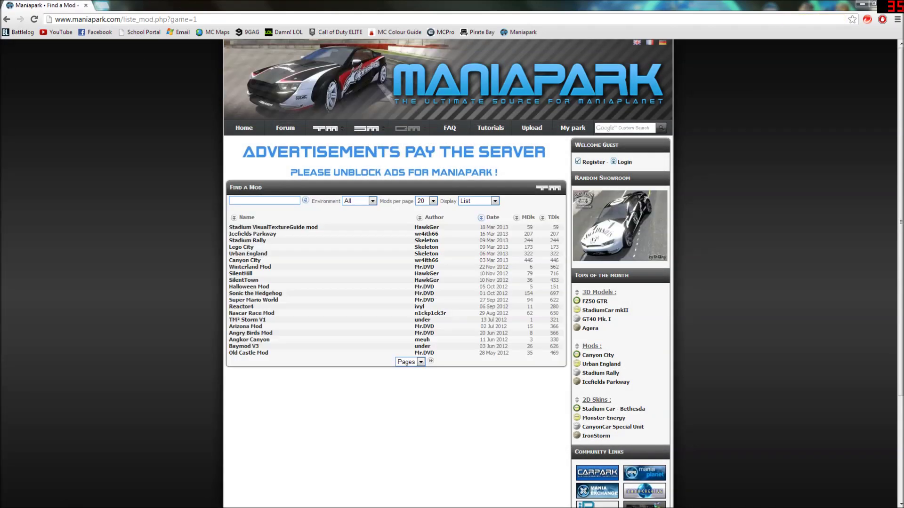
# Show Chrome's downloads list snapped to the right half of the screen.
pyautogui.hotkey('ctrl', 'j')
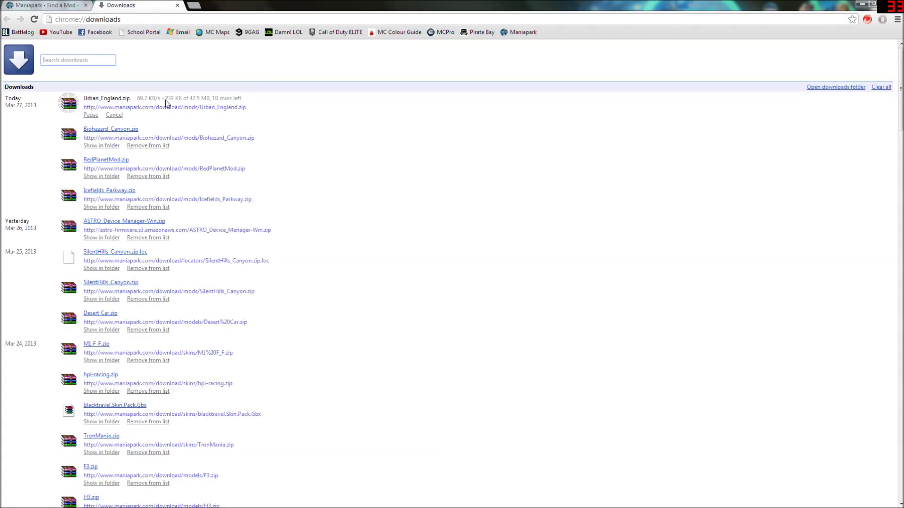
pyautogui.press('super+Down')
pyautogui.press('super+Right')
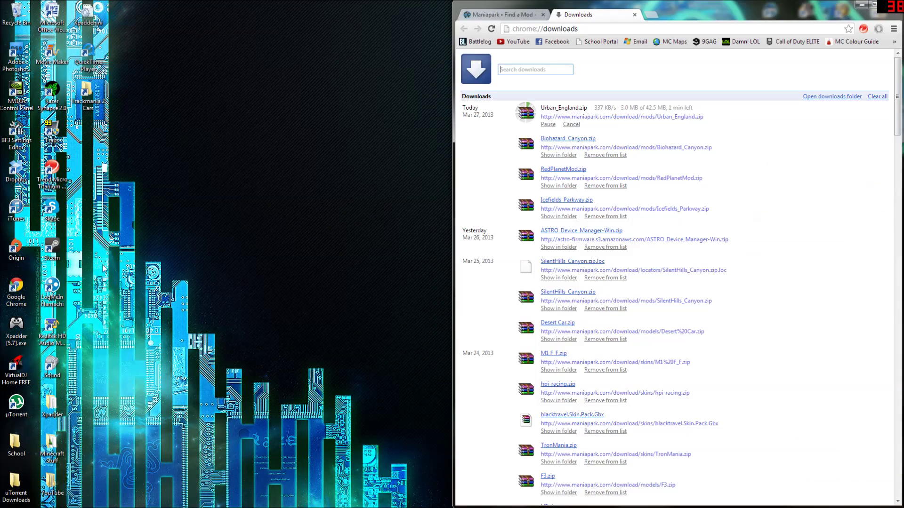
pyautogui.click(11, 502)
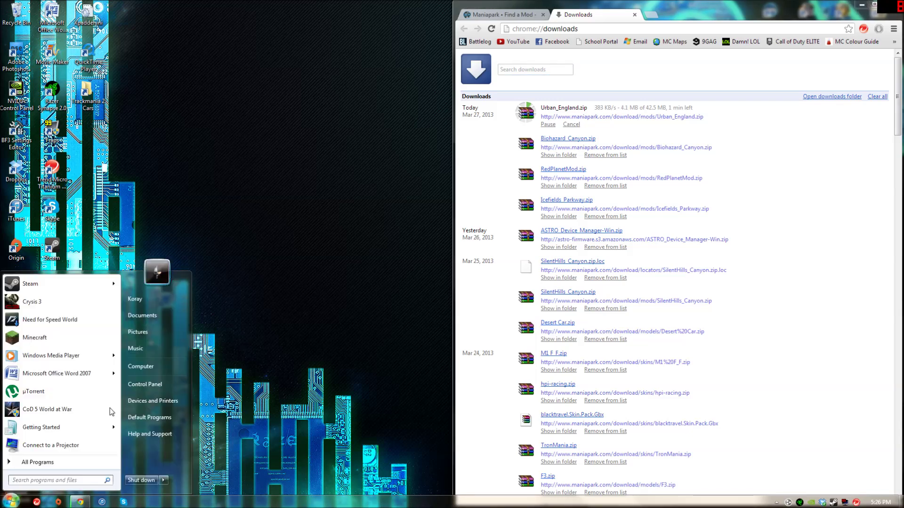
# Open Documents > ManiaPlanet in Explorer, with Chrome kept on the right half.
pyautogui.click(142, 315)
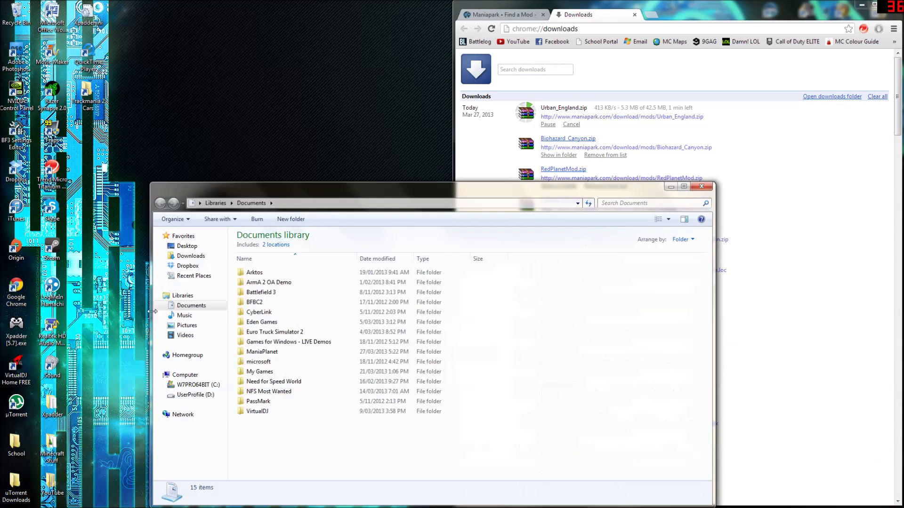
pyautogui.doubleClick(281, 351)
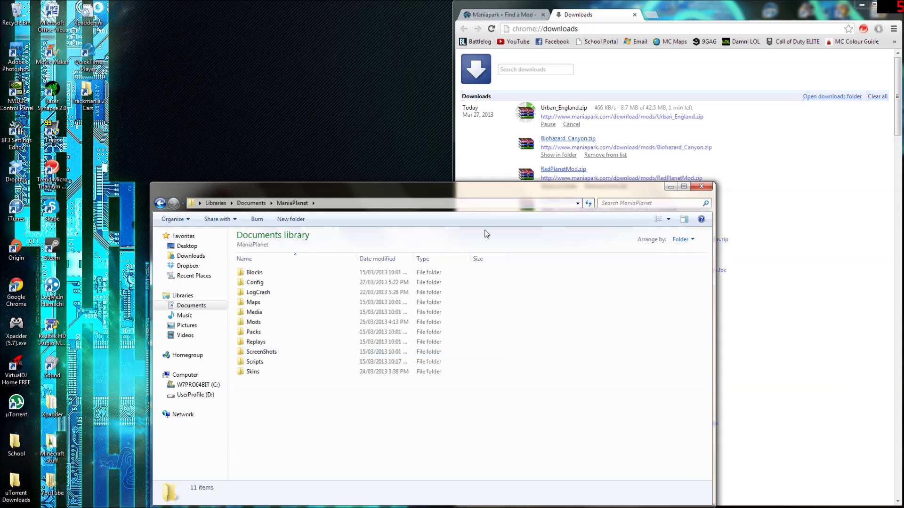
pyautogui.moveTo(717, 14); pyautogui.dragTo(324, 200)
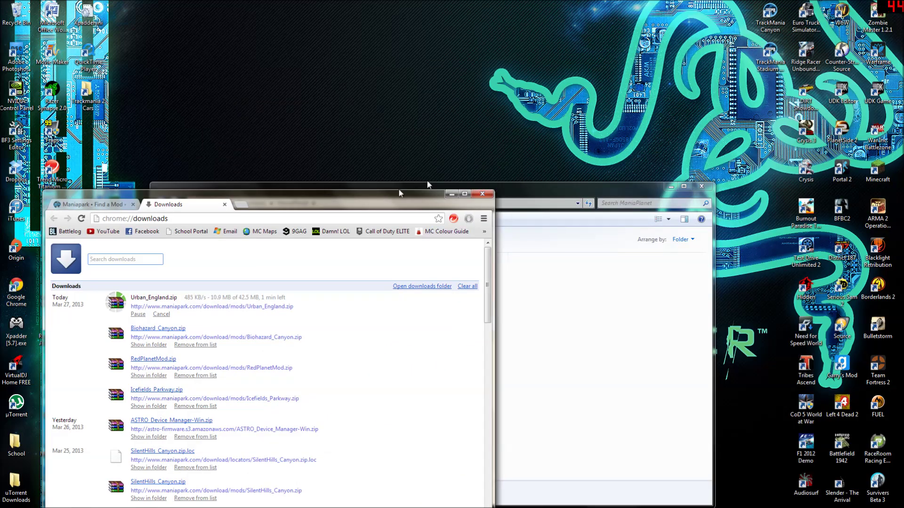
pyautogui.moveTo(399, 191); pyautogui.dragTo(903, 198)
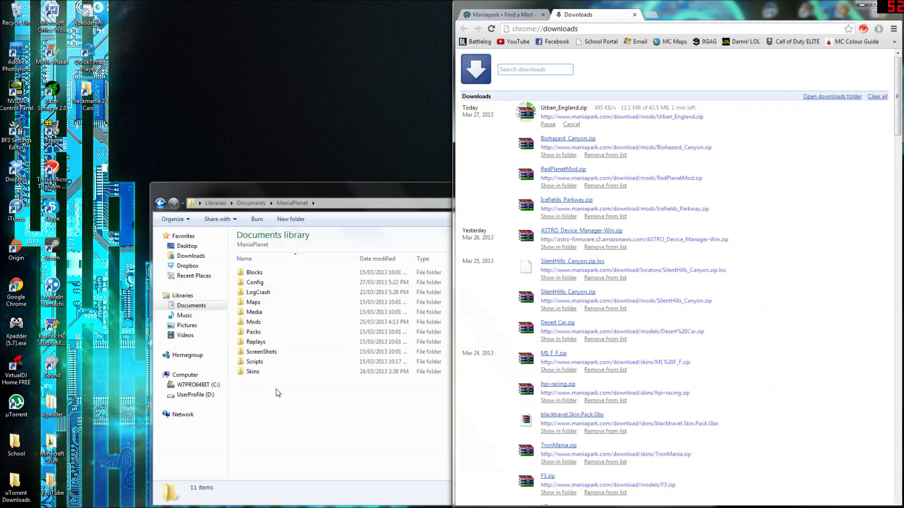
pyautogui.click(277, 392)
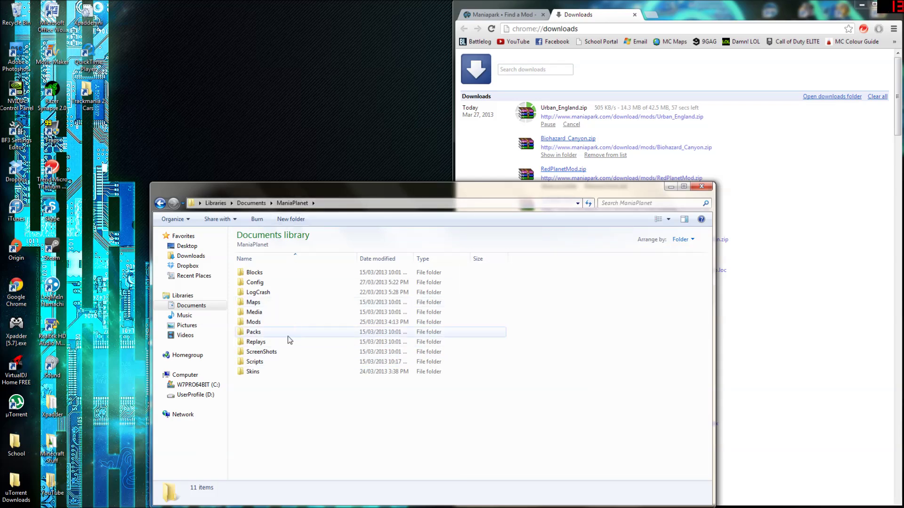
# Delete the Mods folder from ManiaPlanet.
pyautogui.click(278, 325)
pyautogui.press('Delete')
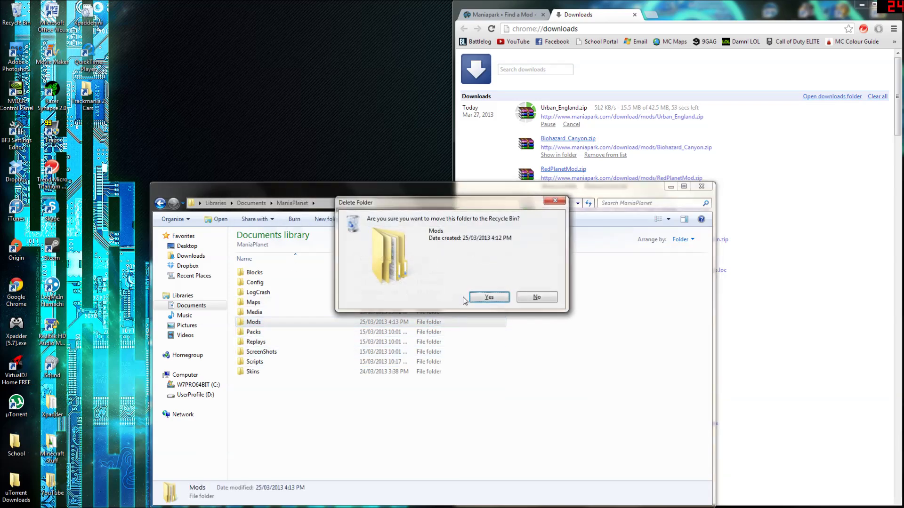
pyautogui.click(485, 299)
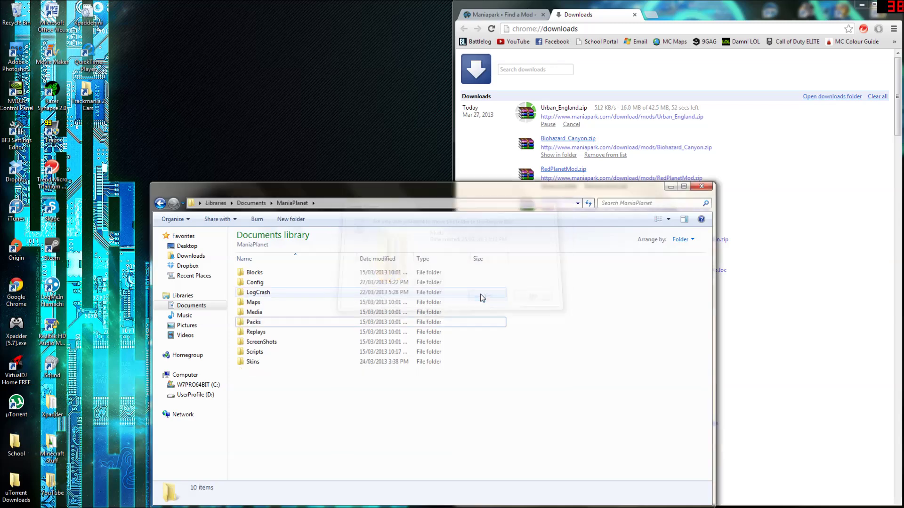
# Open Skins > Canyon > Mod and snap Explorer to the left half.
pyautogui.doubleClick(284, 360)
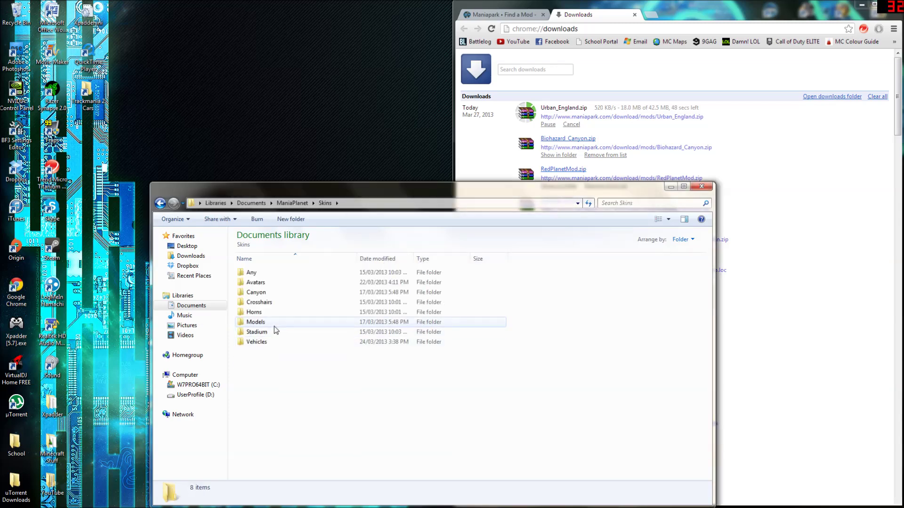
pyautogui.doubleClick(271, 293)
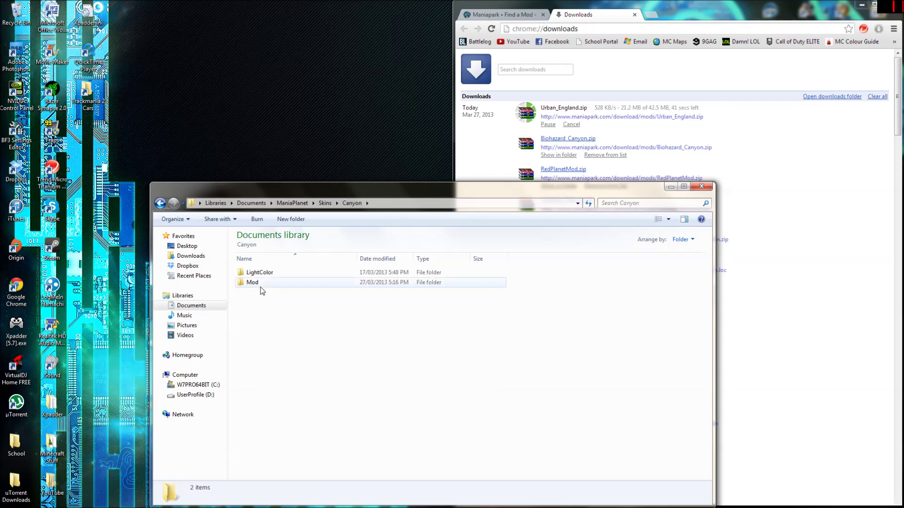
pyautogui.doubleClick(260, 283)
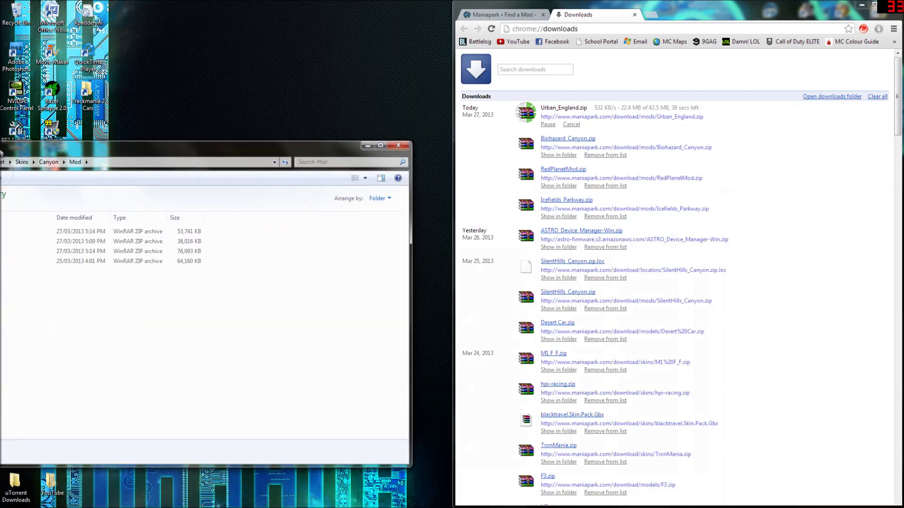
pyautogui.moveTo(302, 194); pyautogui.dragTo(0, 155)
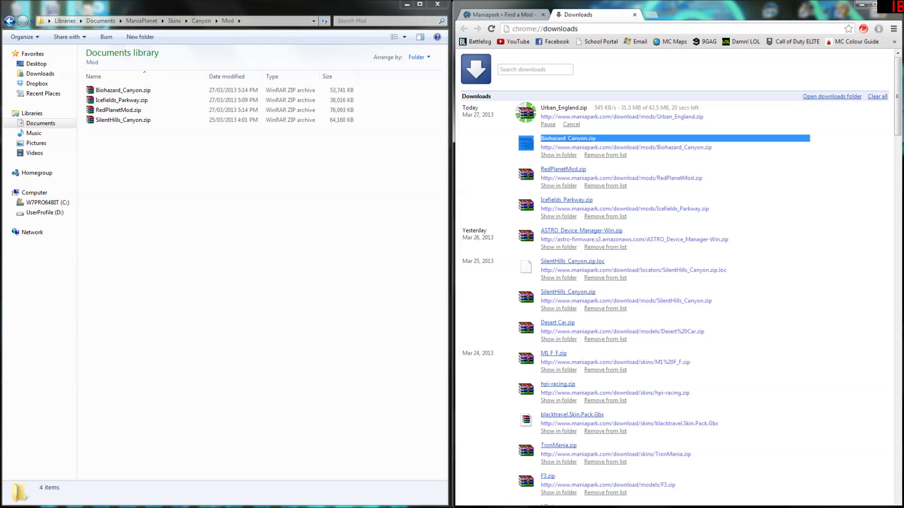
# Try copying Biohazard_Canyon.zip into Mod, cancel the conflict, and close Explorer.
pyautogui.moveTo(525, 145); pyautogui.dragTo(177, 165)
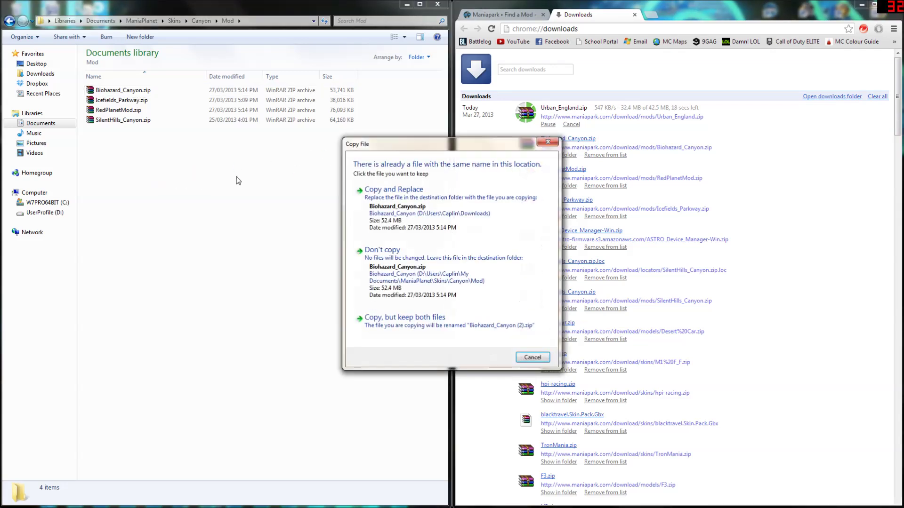
pyautogui.click(531, 358)
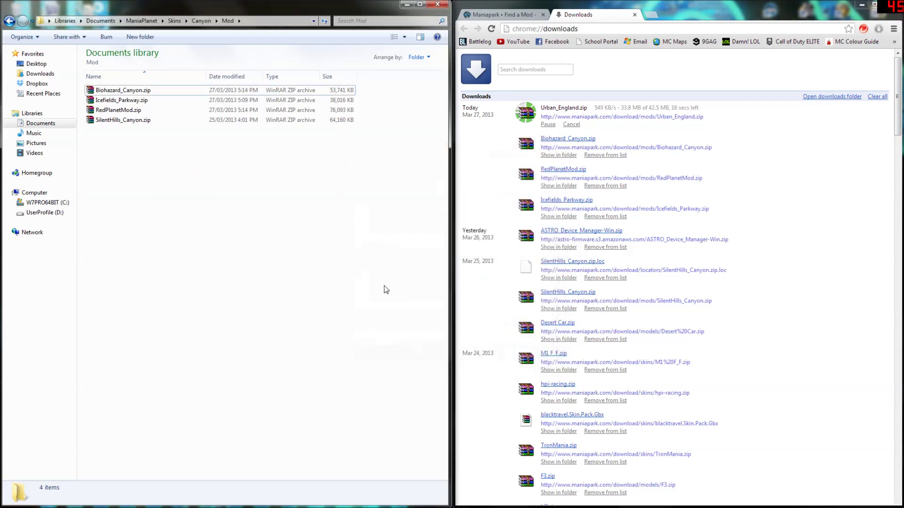
pyautogui.click(443, 5)
# Close Chrome, confirming the exit despite the running download.
pyautogui.moveTo(706, 7); pyautogui.dragTo(506, 29)
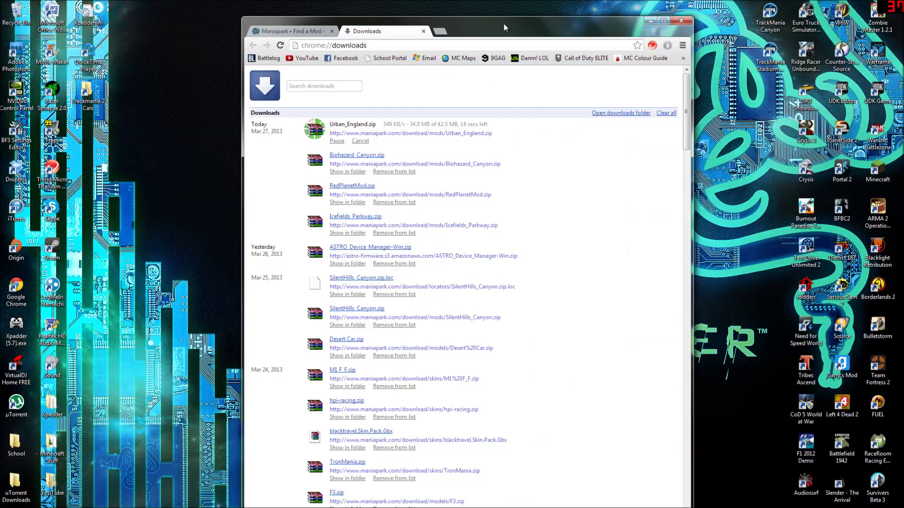
pyautogui.click(682, 21)
pyautogui.click(475, 287)
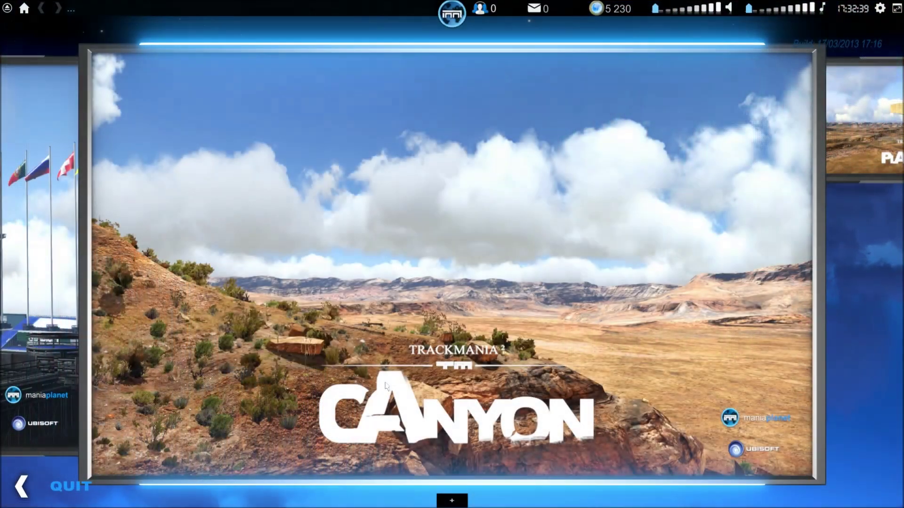
# Go from the title screen through Editors to the Load Map list of saved maps.
pyautogui.click(451, 351)
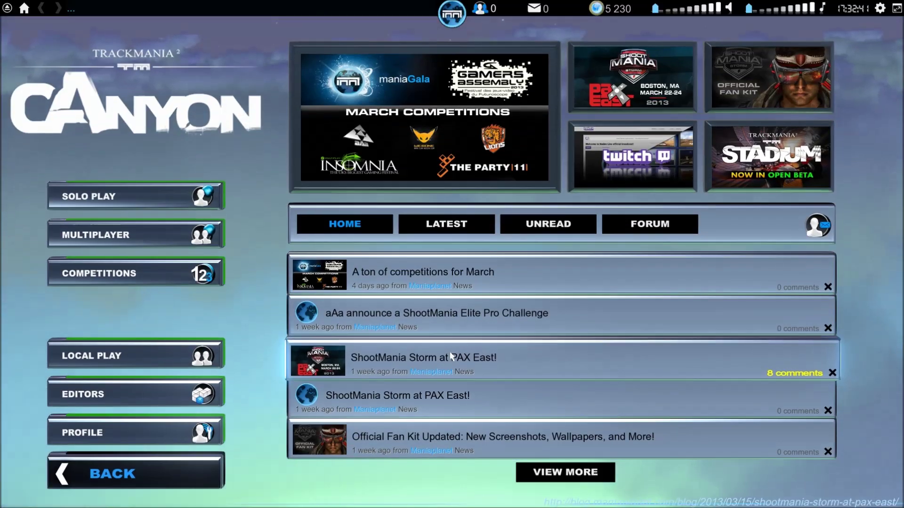
pyautogui.click(134, 392)
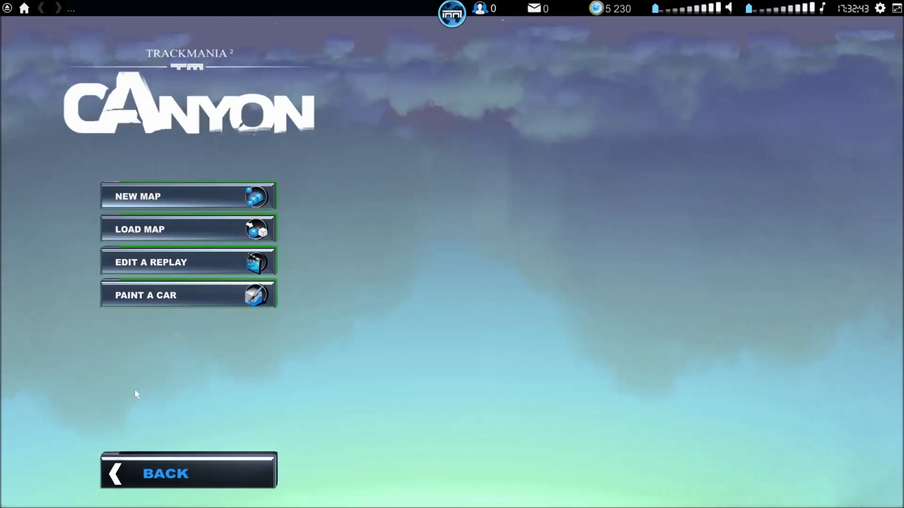
pyautogui.click(149, 234)
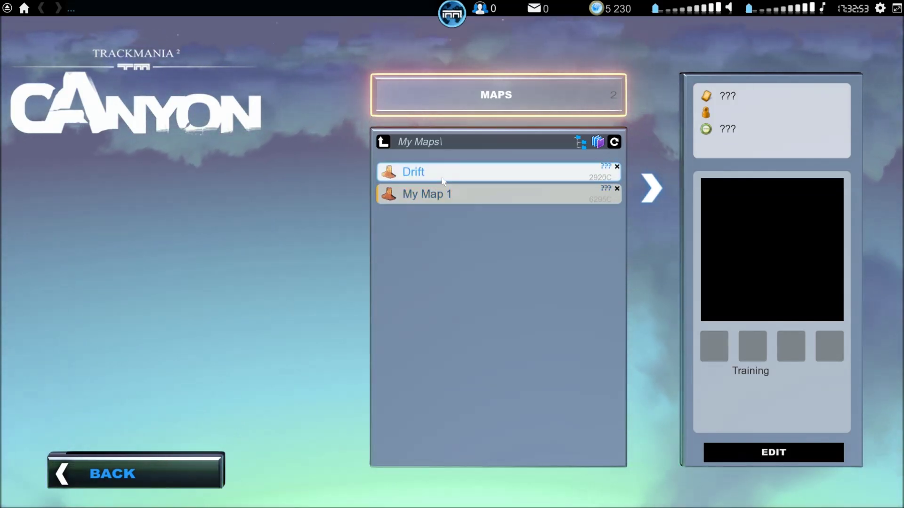
# Edit My Map 1 with the Day decoration and the Icefields_Parkway skin.
pyautogui.click(442, 194)
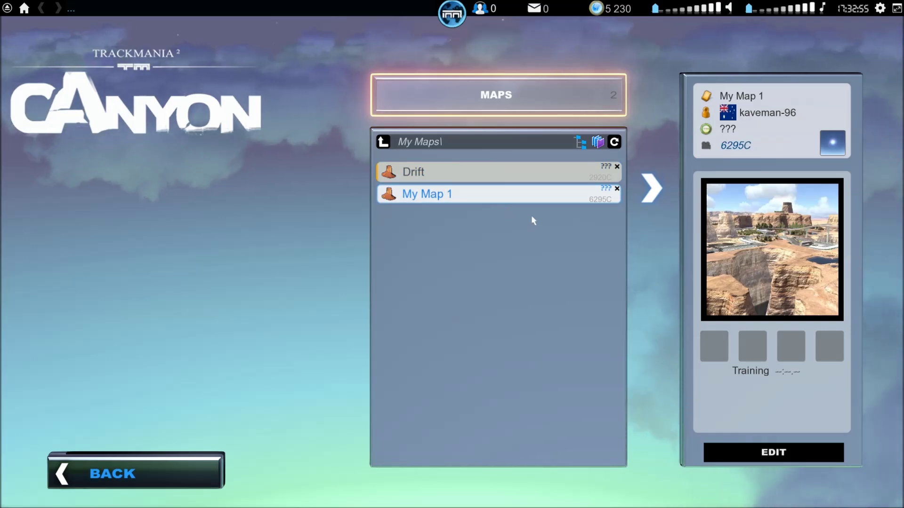
pyautogui.click(753, 460)
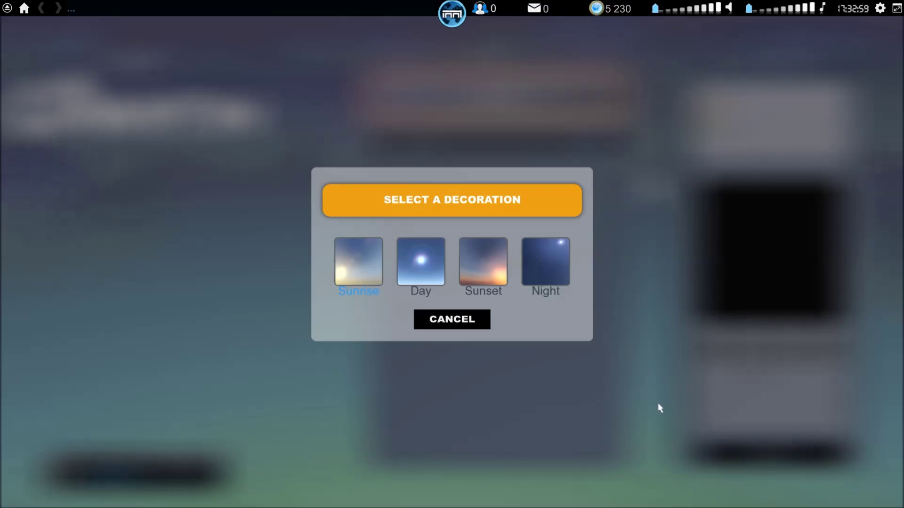
pyautogui.click(414, 267)
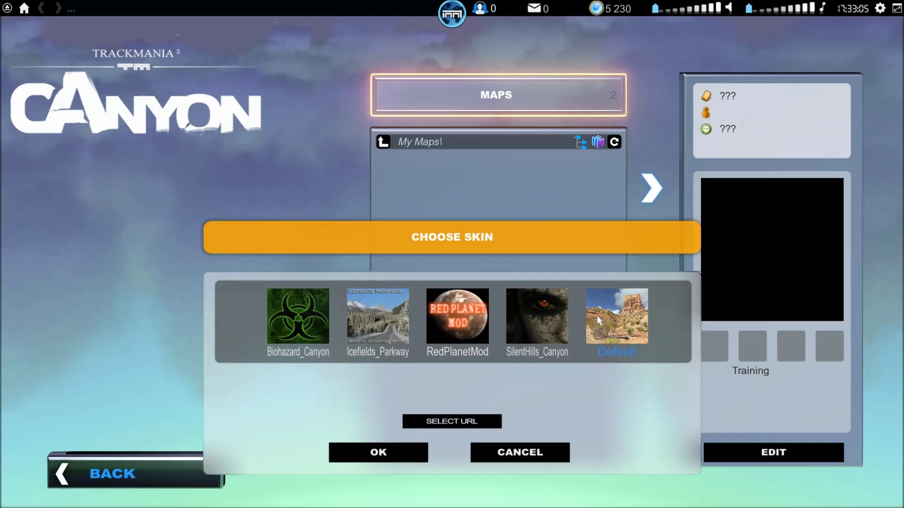
pyautogui.click(525, 331)
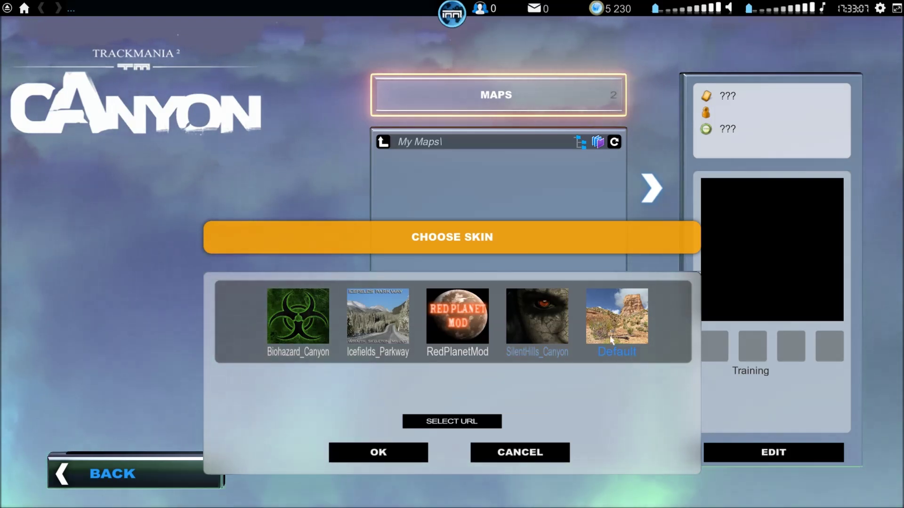
pyautogui.click(379, 320)
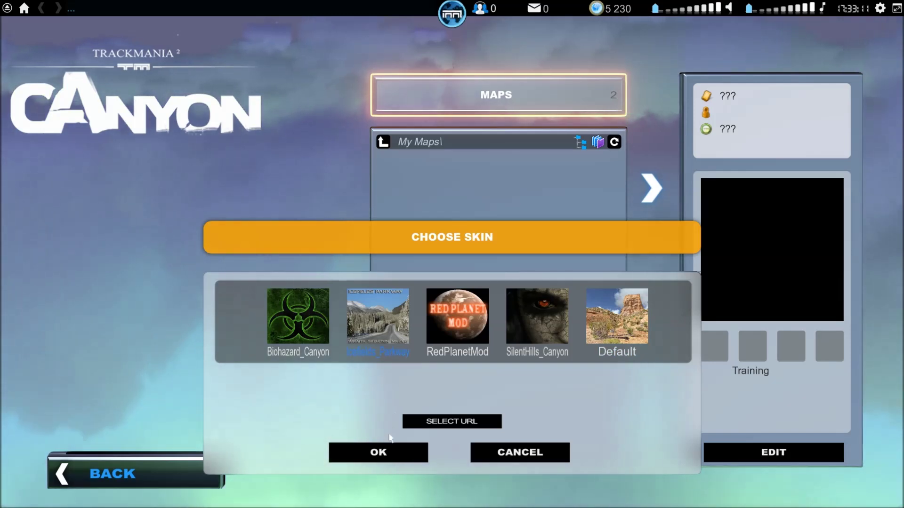
pyautogui.click(385, 452)
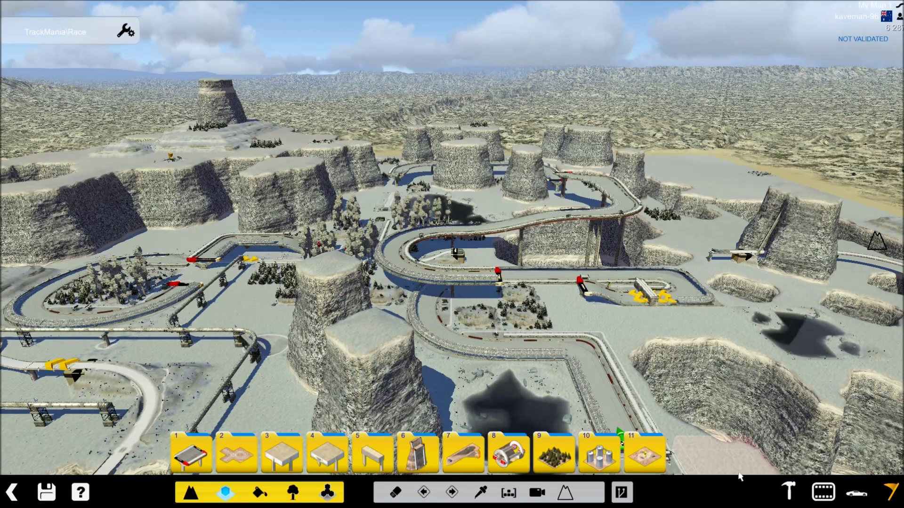
pyautogui.scroll(-5, 489, 305)
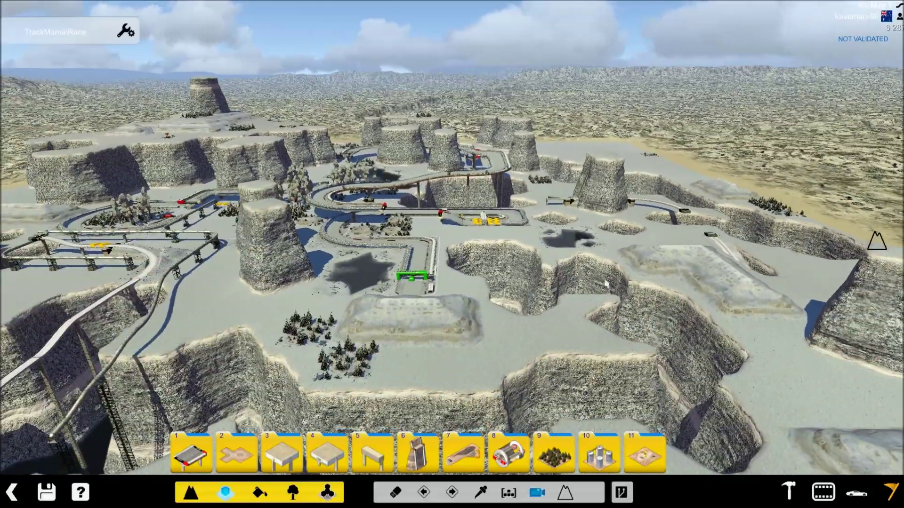
pyautogui.scroll(5, 489, 305)
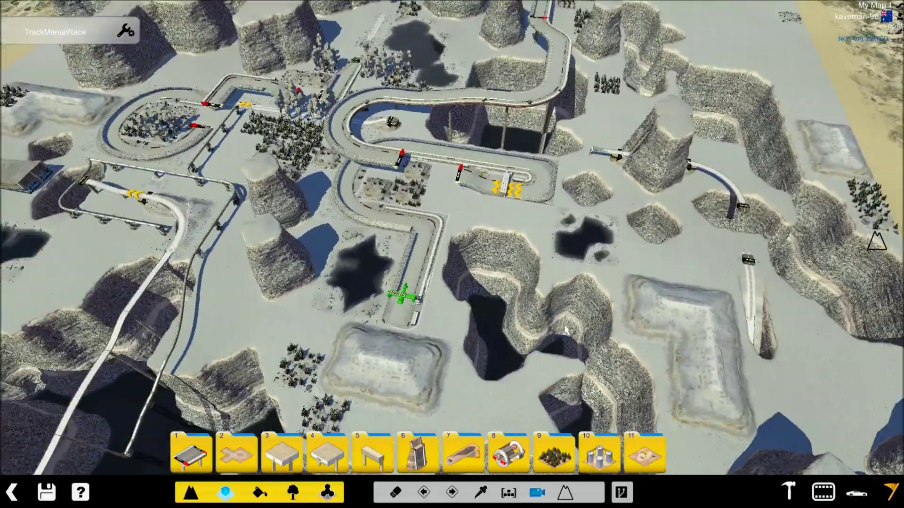
pyautogui.scroll(-3, 566, 331)
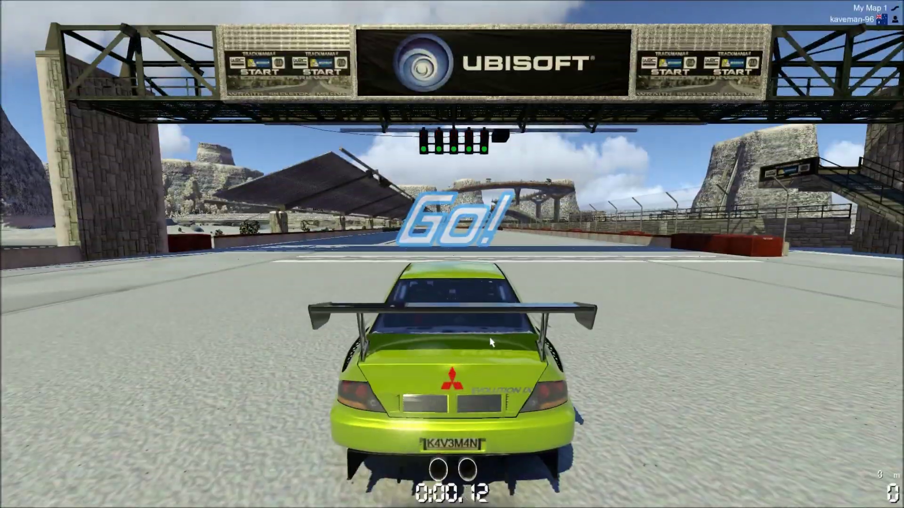
# Drive from the start gate through the curves under the bridges onto the straight.
pyautogui.press('Up')
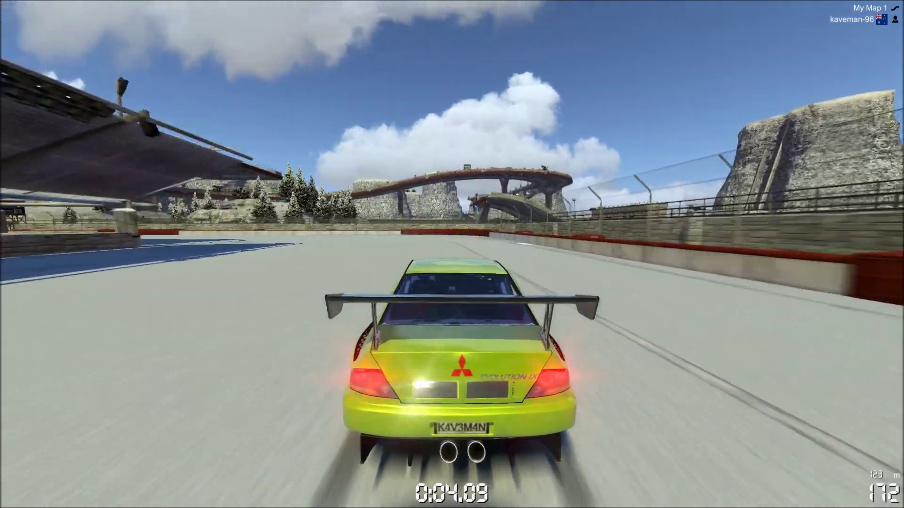
pyautogui.press('Left')
pyautogui.press('Right')
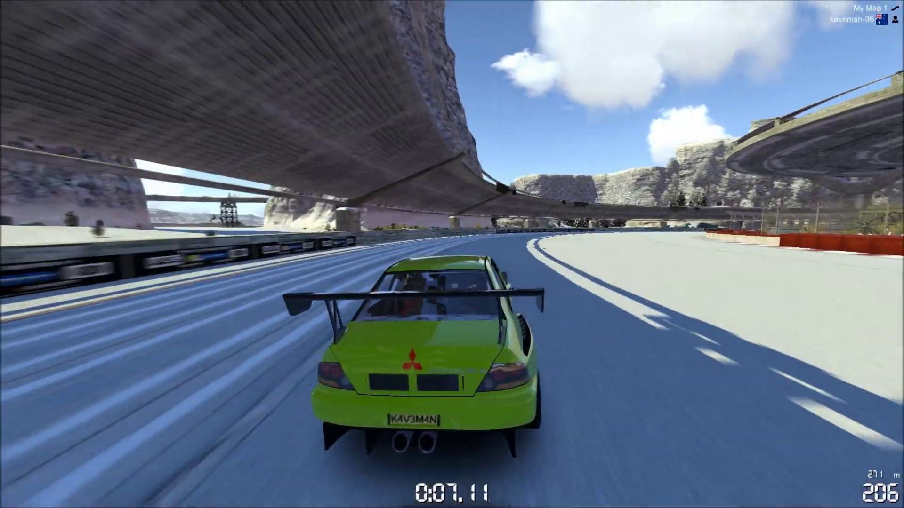
pyautogui.press('Right')
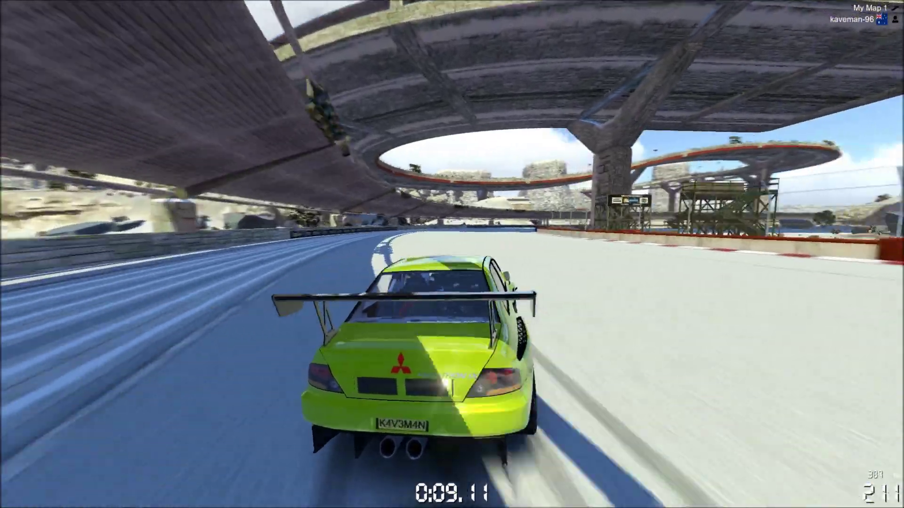
pyautogui.press('Left')
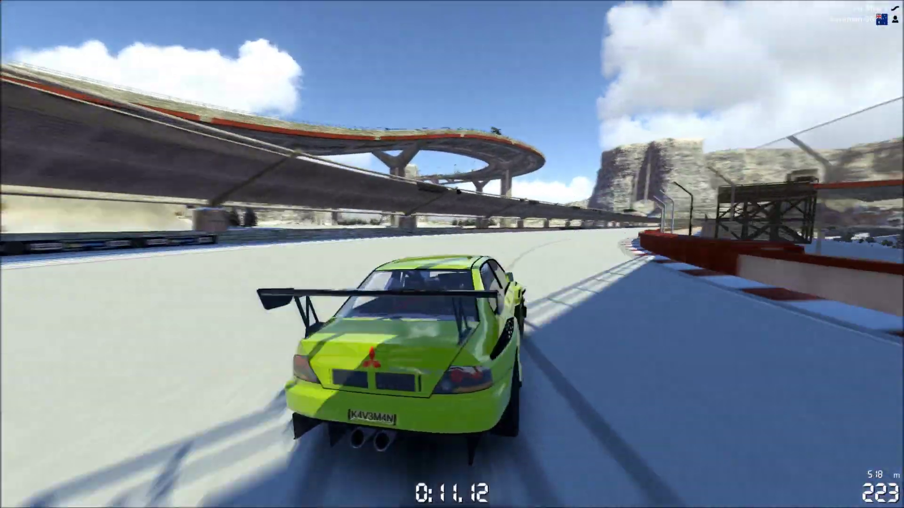
pyautogui.press('Up')
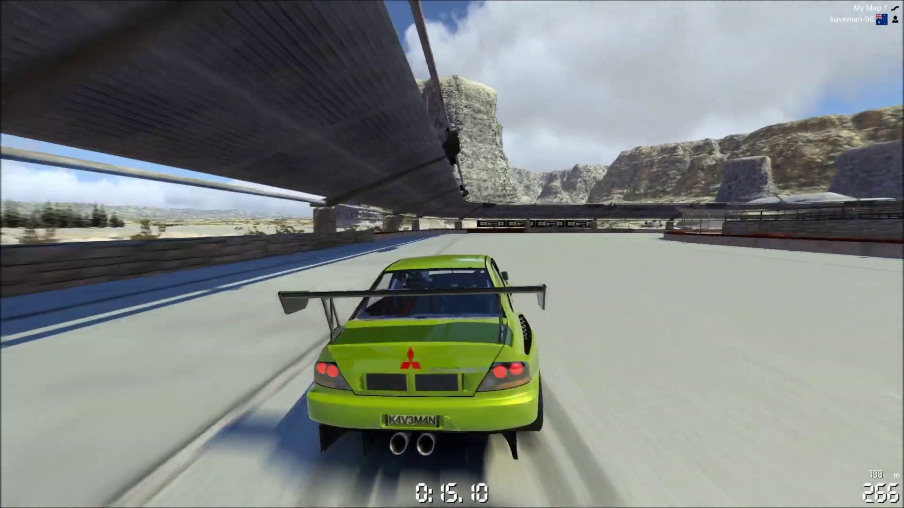
# Take the right turn, jump the ramp, drift the banked curves, then end the test.
pyautogui.press('Right')
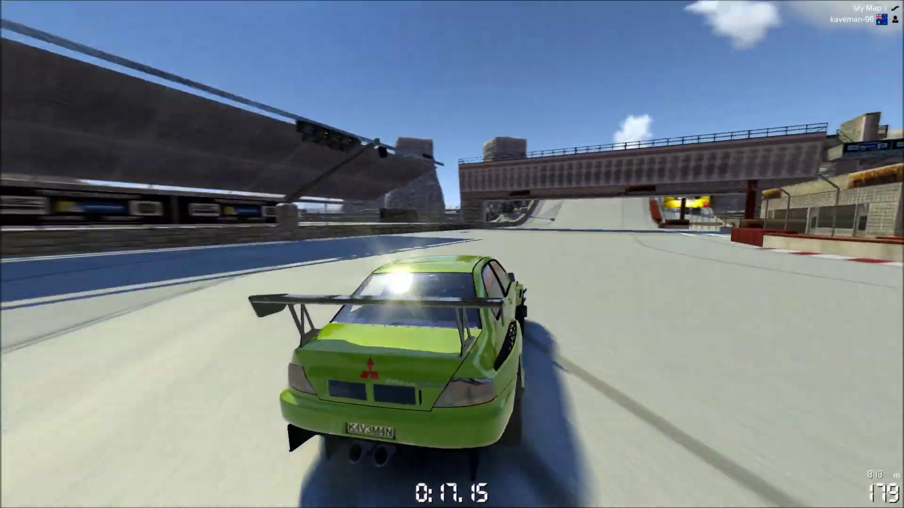
pyautogui.press('Up')
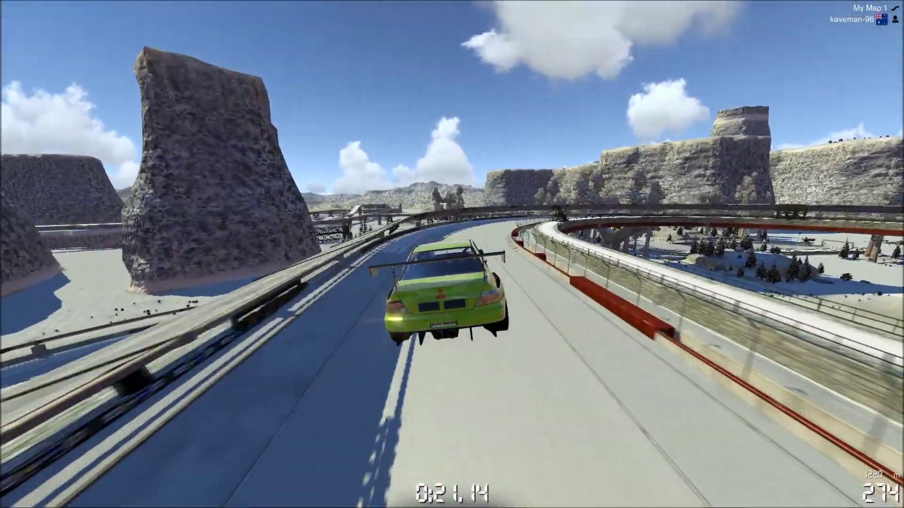
pyautogui.press('Left')
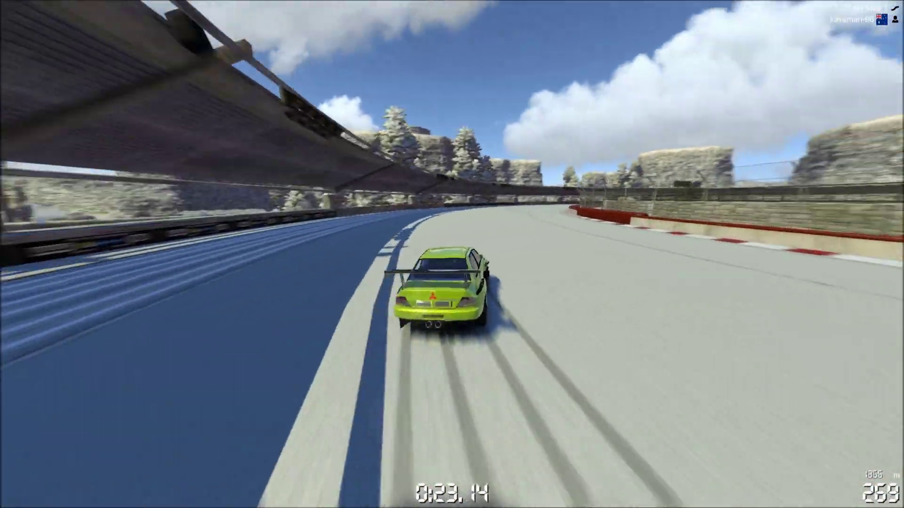
pyautogui.press('Left')
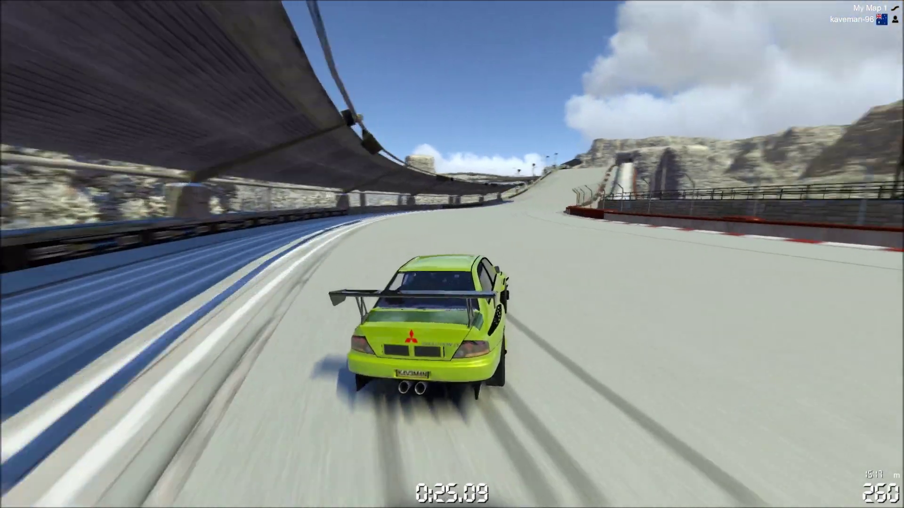
pyautogui.press('Up')
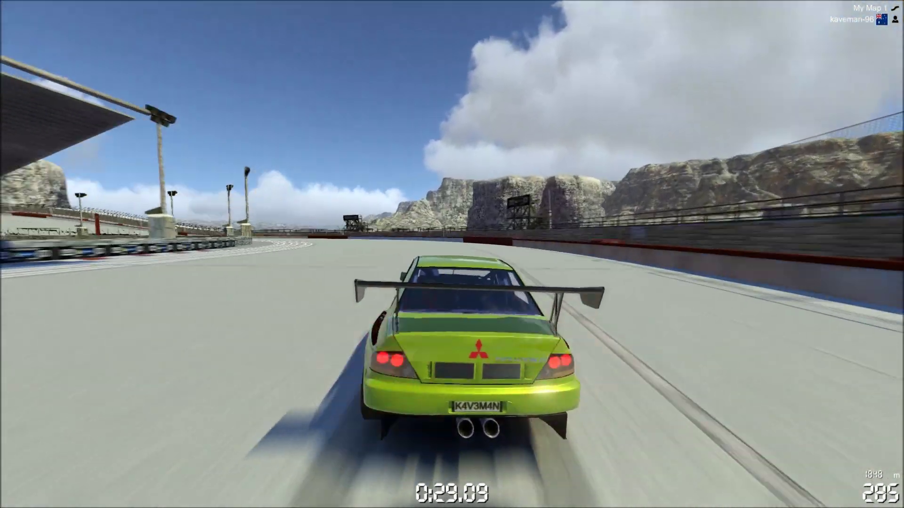
pyautogui.press('Down')
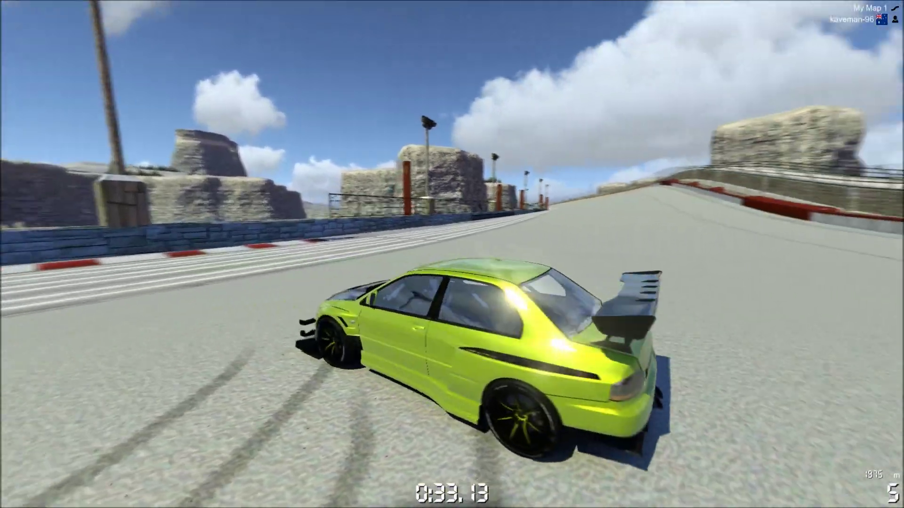
pyautogui.press('Escape')
# Orbit the editor camera around the snowy map to view it from several angles.
pyautogui.moveTo(612, 270); pyautogui.dragTo(355, 288)
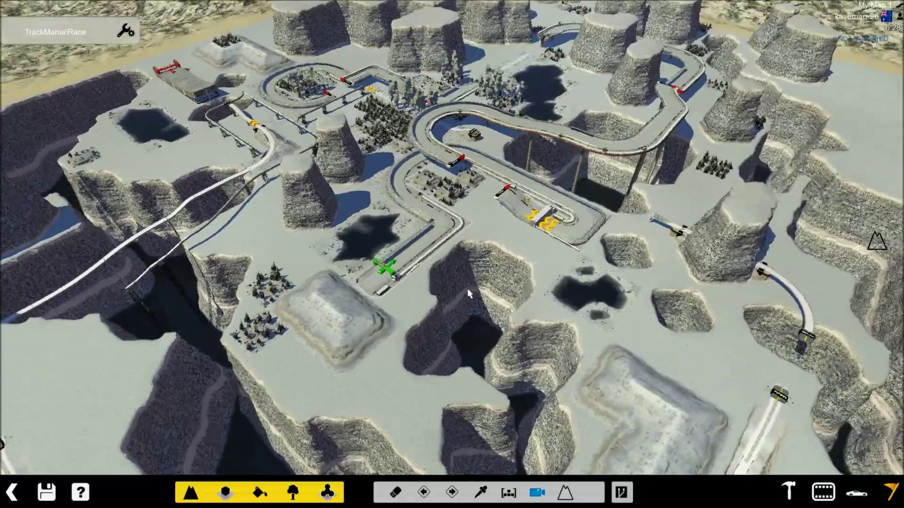
pyautogui.scroll(3, 669, 280)
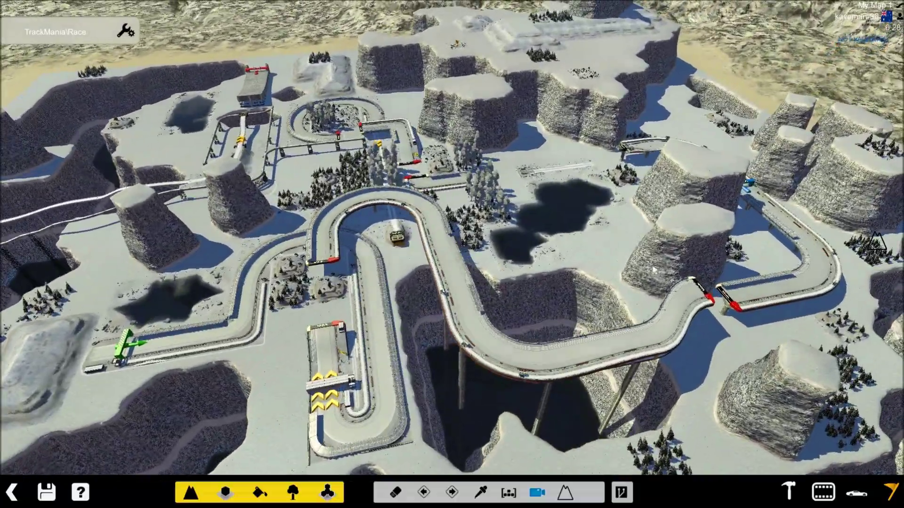
pyautogui.moveTo(654, 268)
pyautogui.mouseDown()
pyautogui.moveTo(579, 289)
pyautogui.moveTo(664, 237)
pyautogui.moveTo(369, 212)
pyautogui.moveTo(336, 200)
pyautogui.mouseUp()
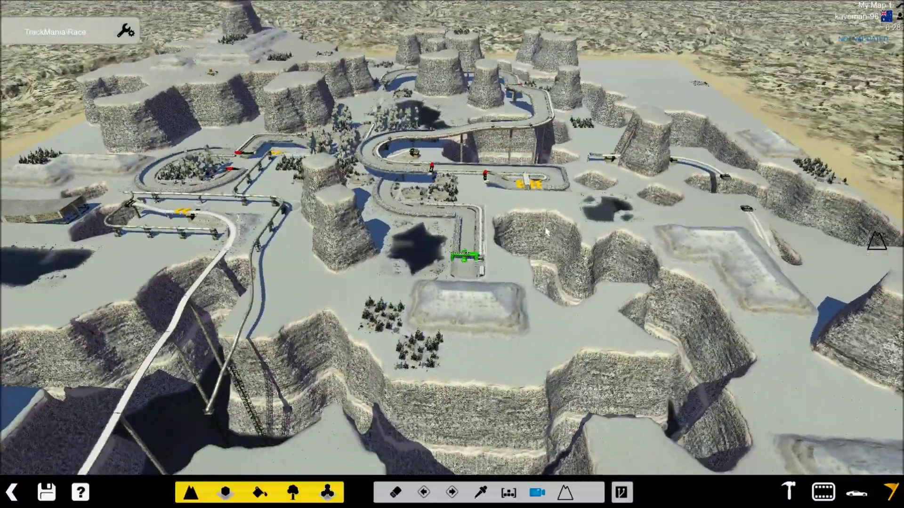
pyautogui.moveTo(545, 232); pyautogui.dragTo(400, 243)
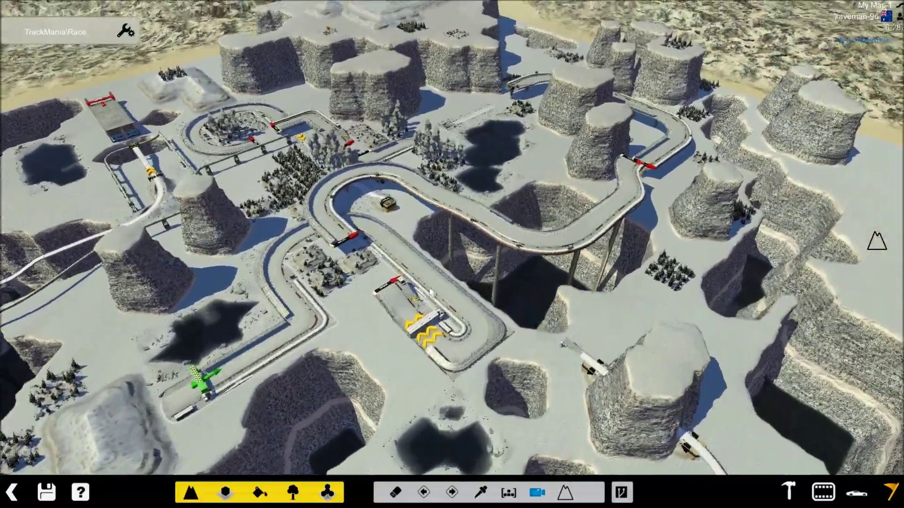
pyautogui.scroll(3, 347, 348)
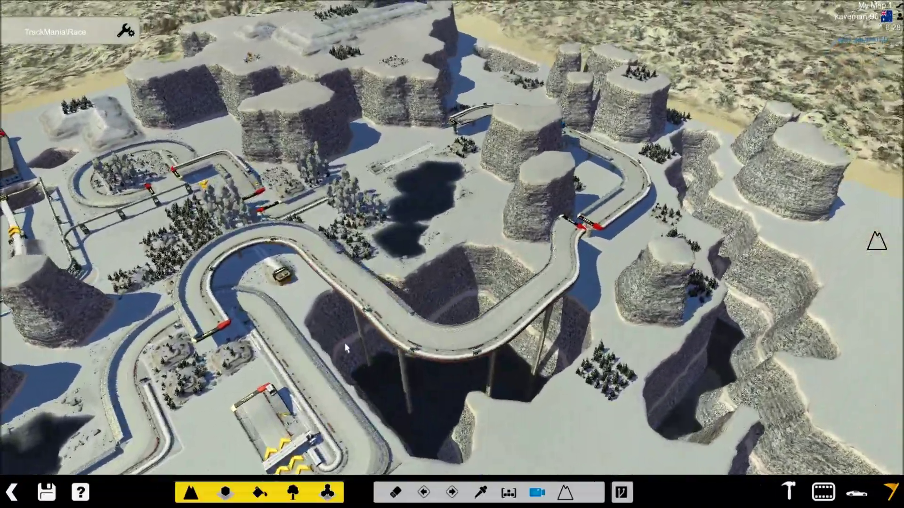